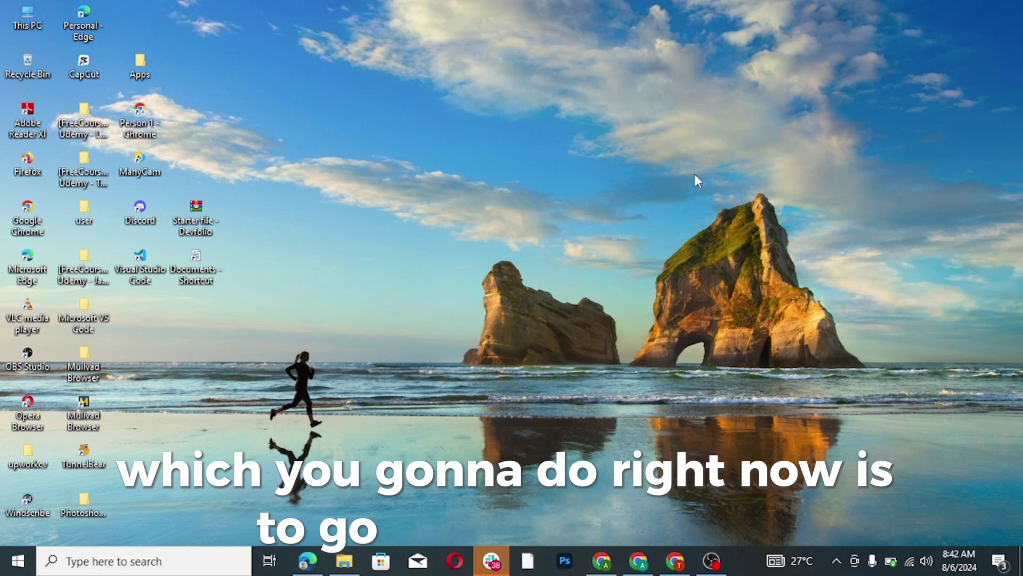
- Open app.getcleva.com in Edge and sign in with the account email and password
{"action": "left_click", "coordinate": [307, 560]}
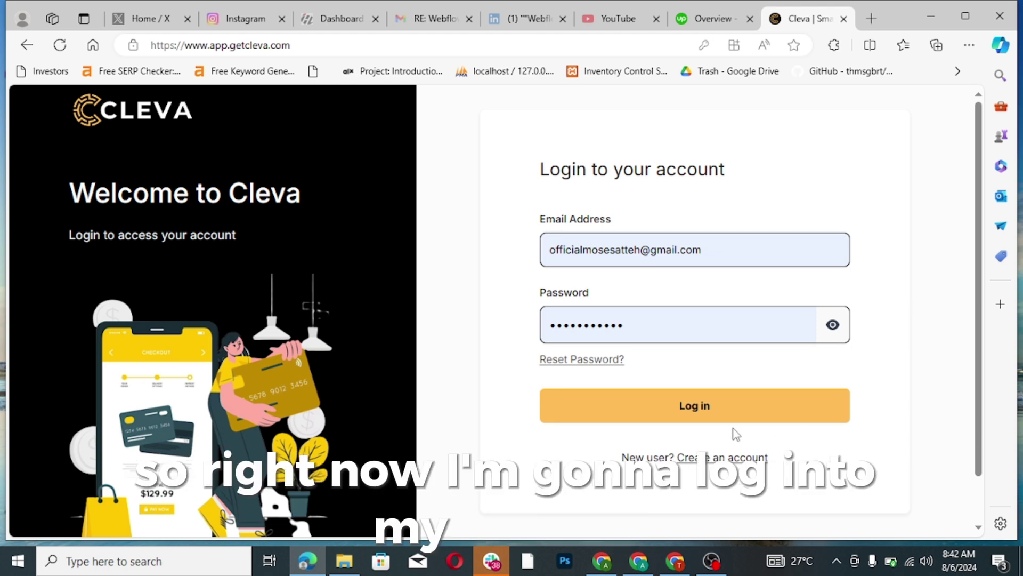
{"action": "left_click", "coordinate": [721, 408]}
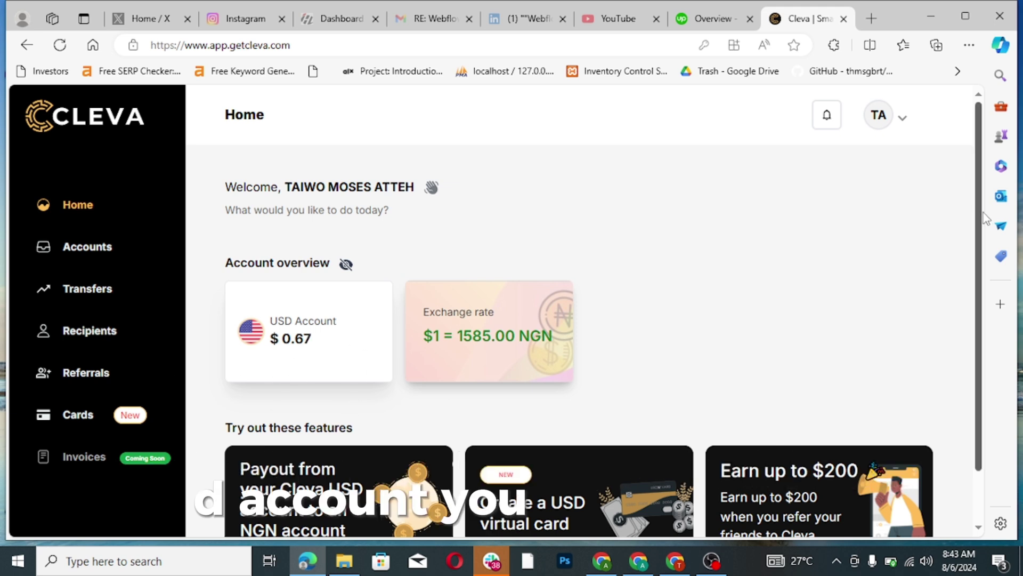
- Review the receiving bank details of the Cleva USD account
{"action": "mouse_move", "coordinate": [980, 222]}
{"action": "left_mouse_down"}
{"action": "mouse_move", "coordinate": [976, 288]}
{"action": "mouse_move", "coordinate": [979, 235]}
{"action": "left_mouse_up"}
{"action": "left_click", "coordinate": [103, 258]}
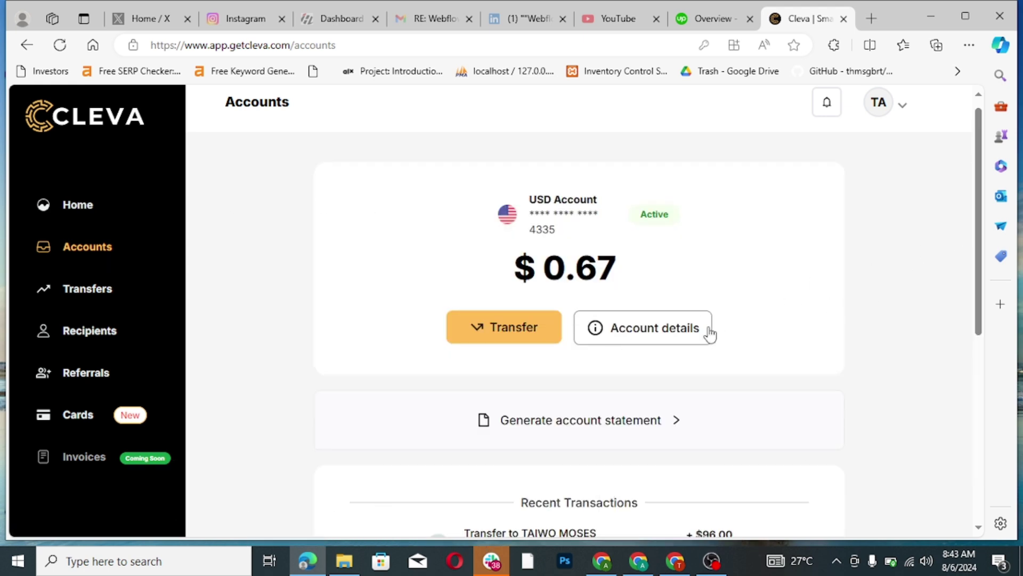
{"action": "left_click", "coordinate": [666, 339]}
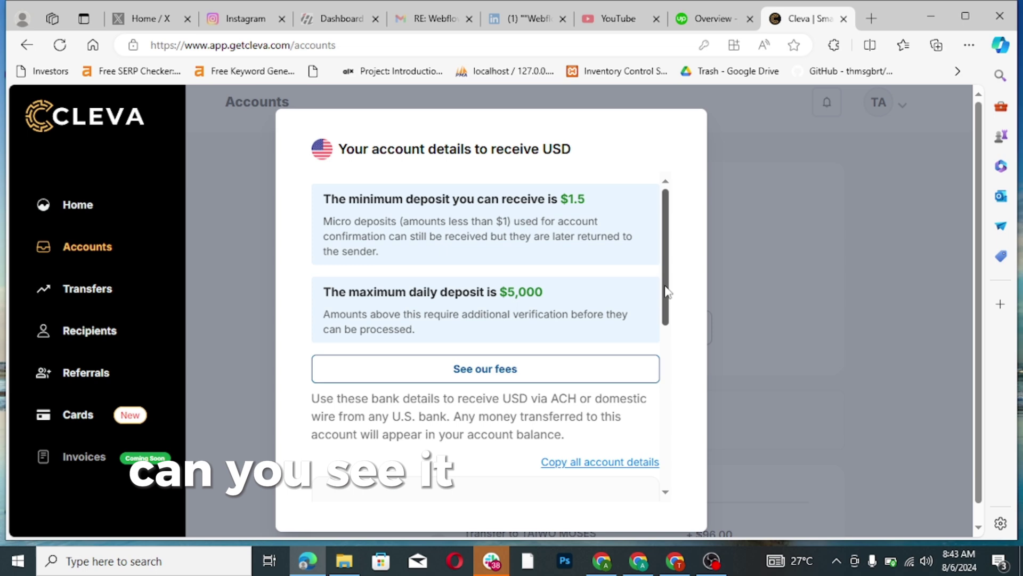
{"action": "left_click_drag", "start_coordinate": [667, 289], "coordinate": [650, 267]}
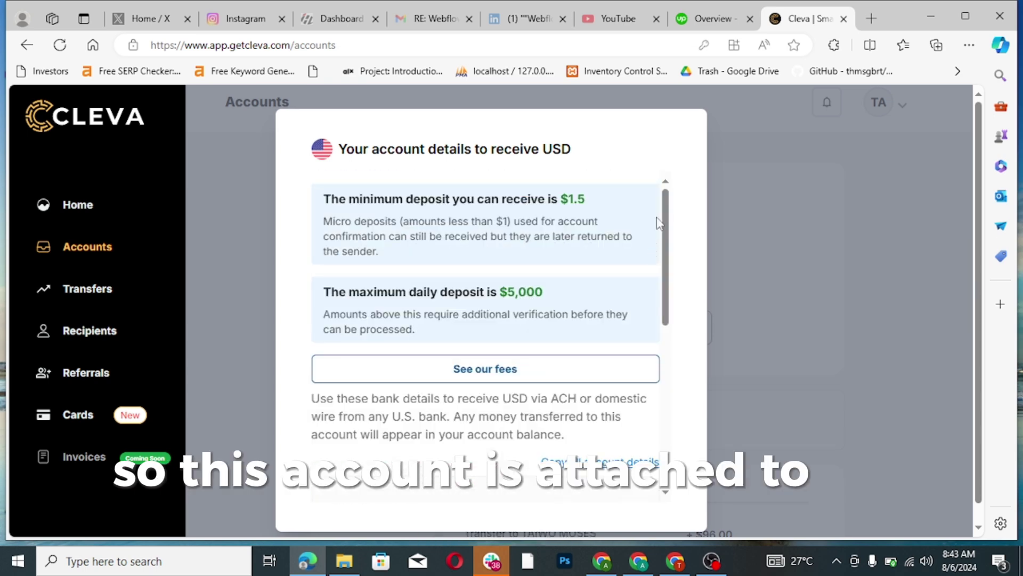
{"action": "left_click", "coordinate": [769, 239]}
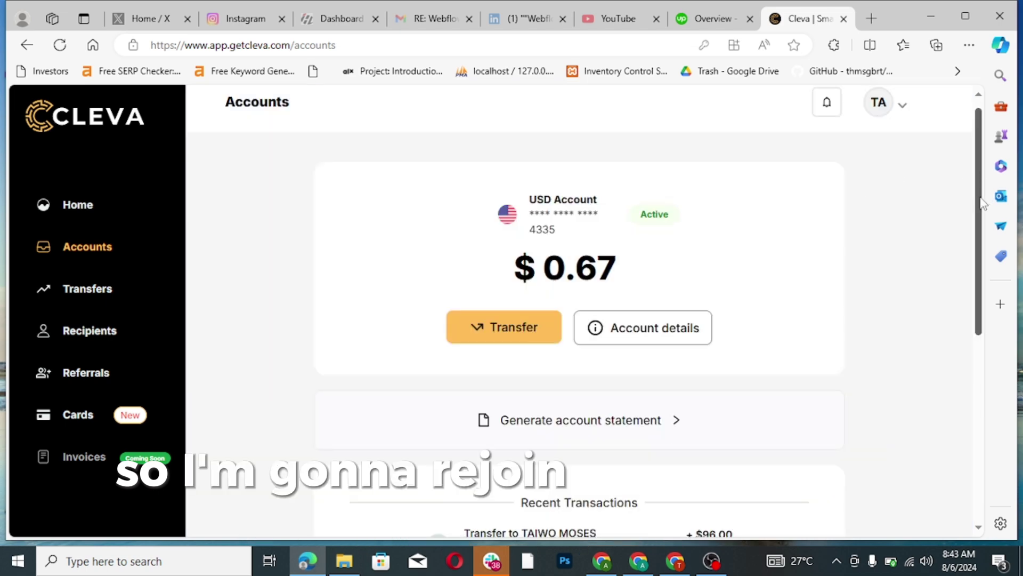
- Return to the Cleva home dashboard and bring up the Upwork earnings Overview
{"action": "left_click_drag", "start_coordinate": [982, 204], "coordinate": [845, 146]}
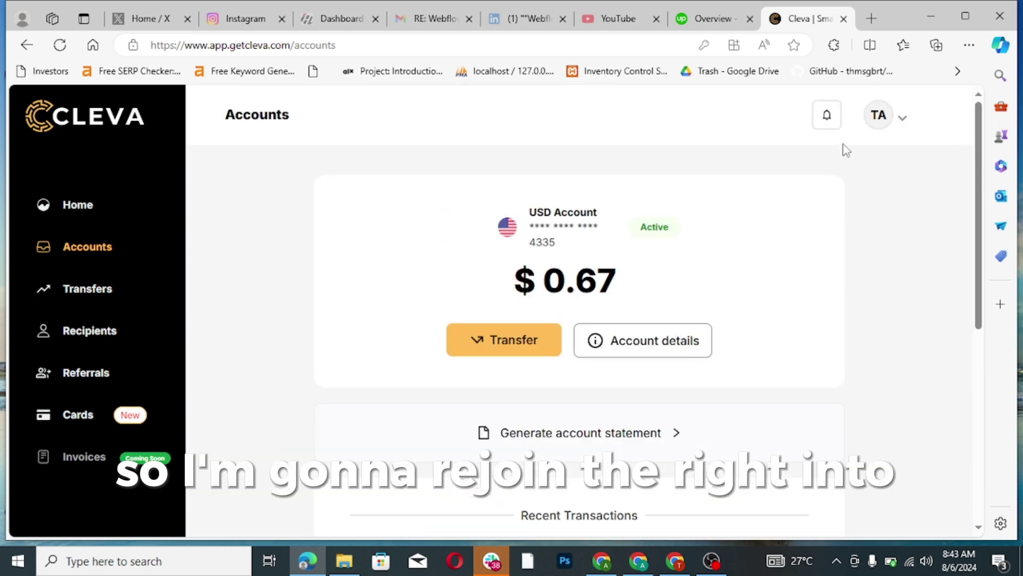
{"action": "left_click", "coordinate": [99, 208]}
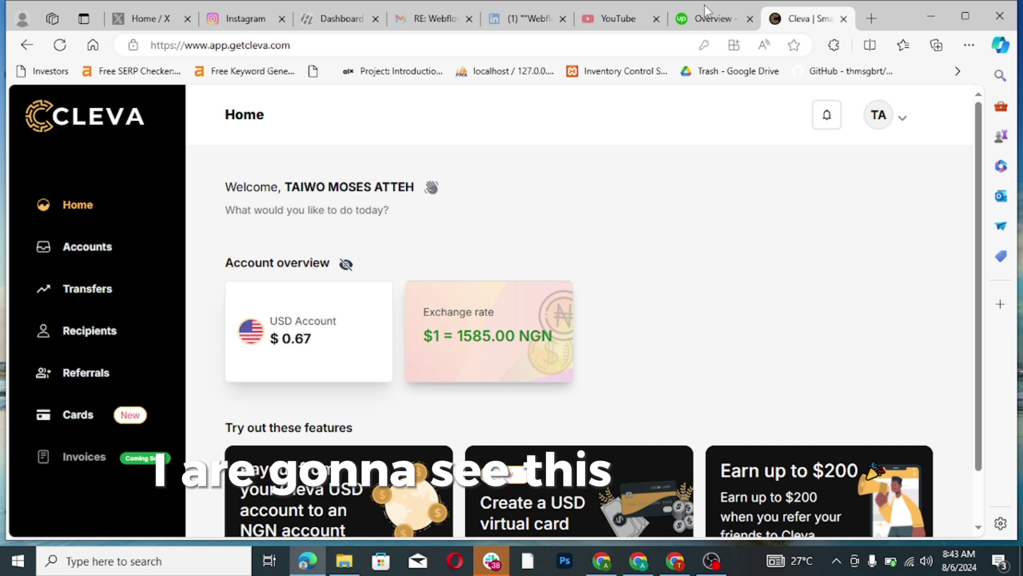
{"action": "left_click", "coordinate": [705, 21]}
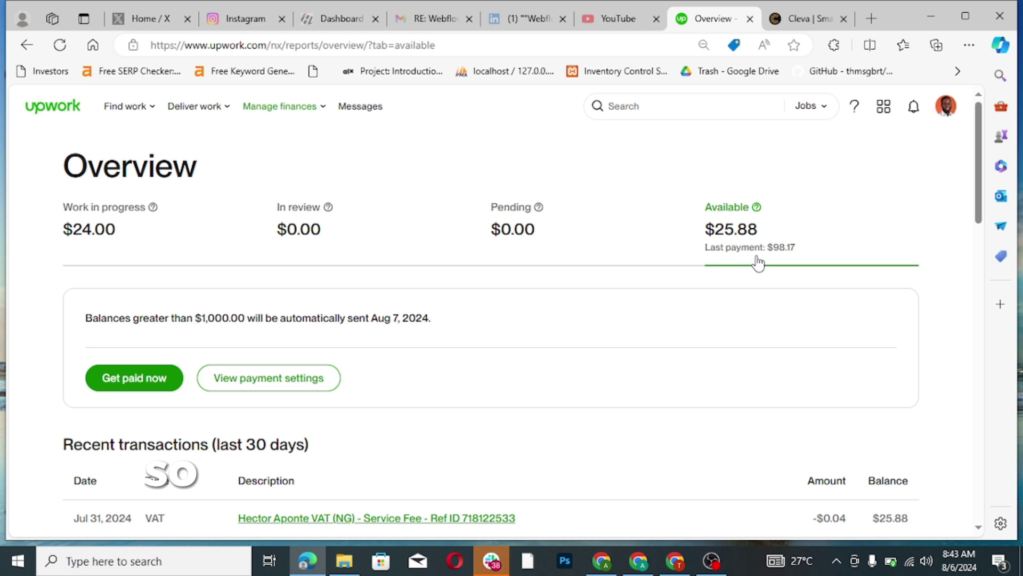
- Withdraw the full $25.88 Upwork balance to the linked bank account
{"action": "left_click", "coordinate": [151, 385]}
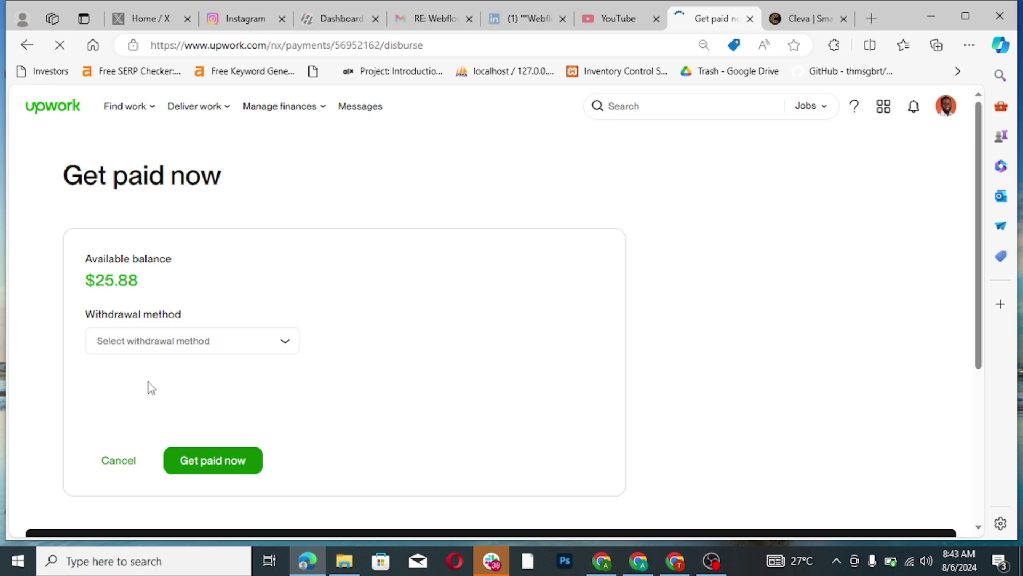
{"action": "left_click", "coordinate": [281, 352]}
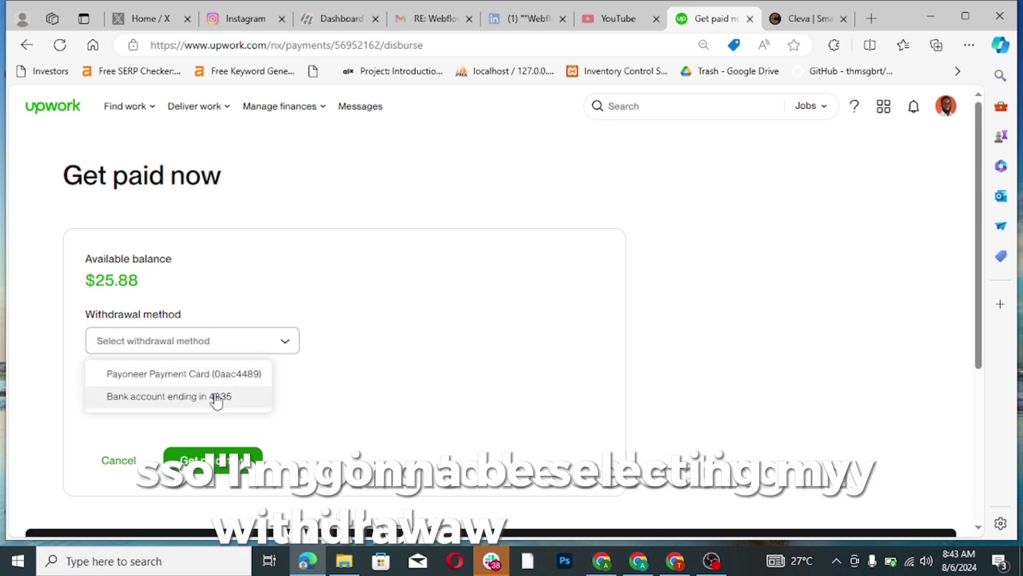
{"action": "left_click", "coordinate": [210, 399]}
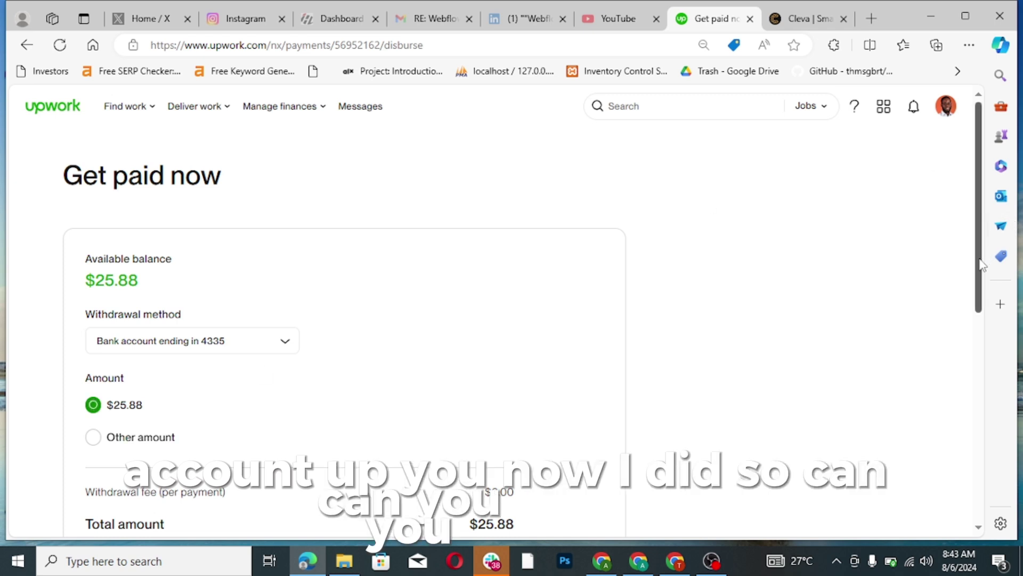
{"action": "left_click_drag", "start_coordinate": [983, 265], "coordinate": [968, 352]}
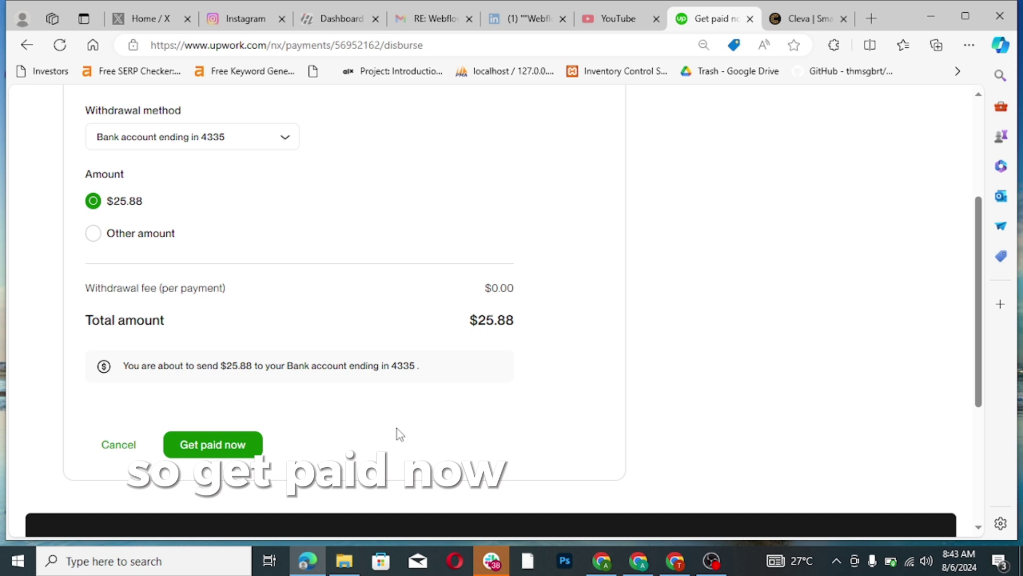
{"action": "left_click", "coordinate": [222, 442]}
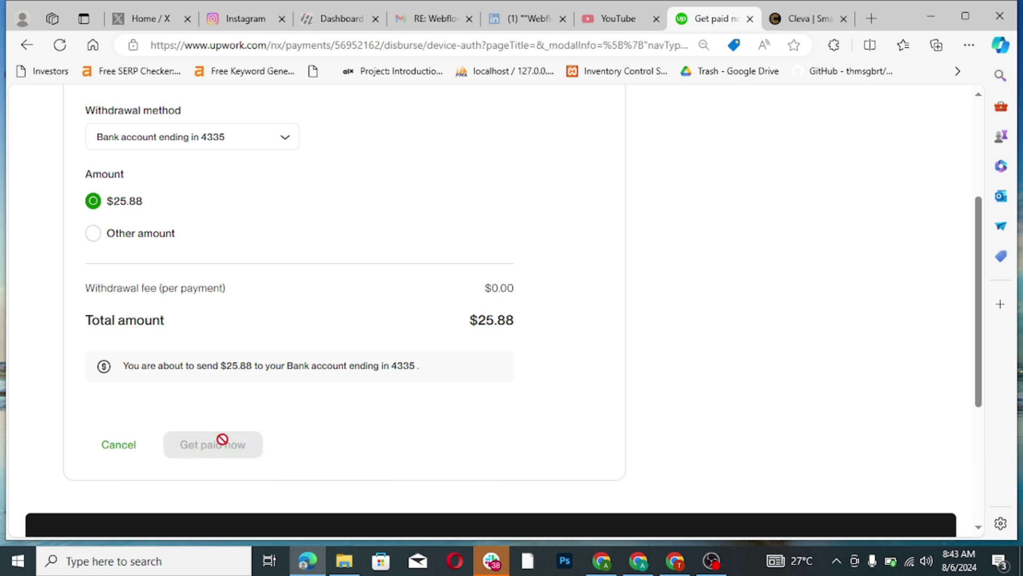
- Answer the security question to authorize this device for the withdrawal
{"action": "key", "text": "ctrl+v"}
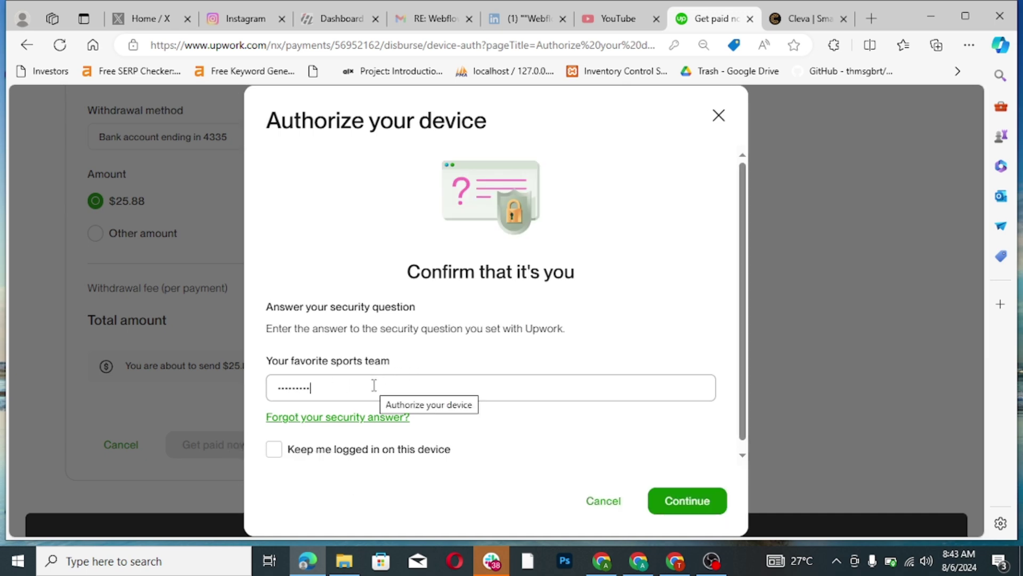
{"action": "key", "text": "BackSpace"}
{"action": "key", "text": "BackSpace"}
{"action": "key", "text": "BackSpace"}
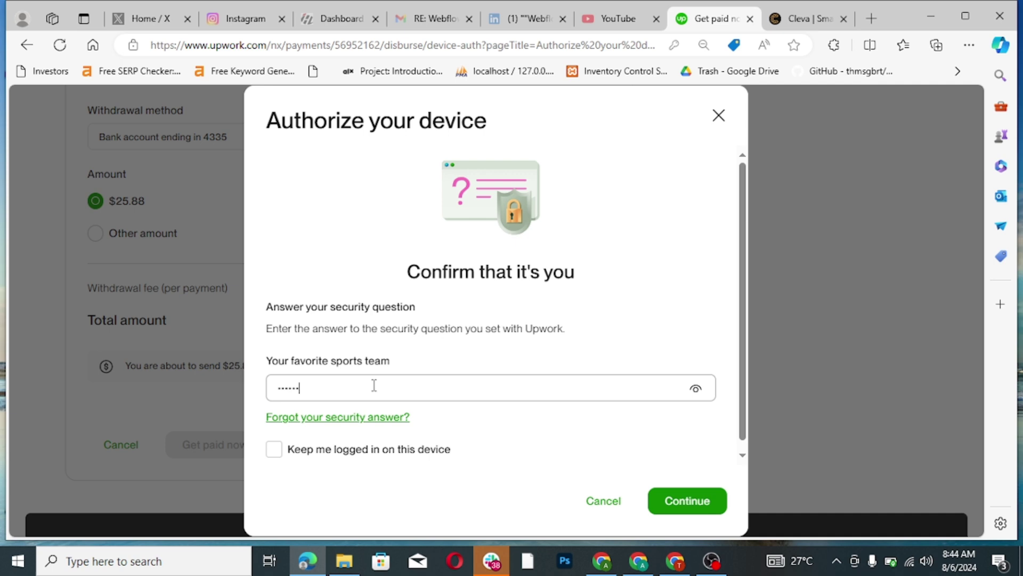
{"action": "left_click", "coordinate": [687, 502]}
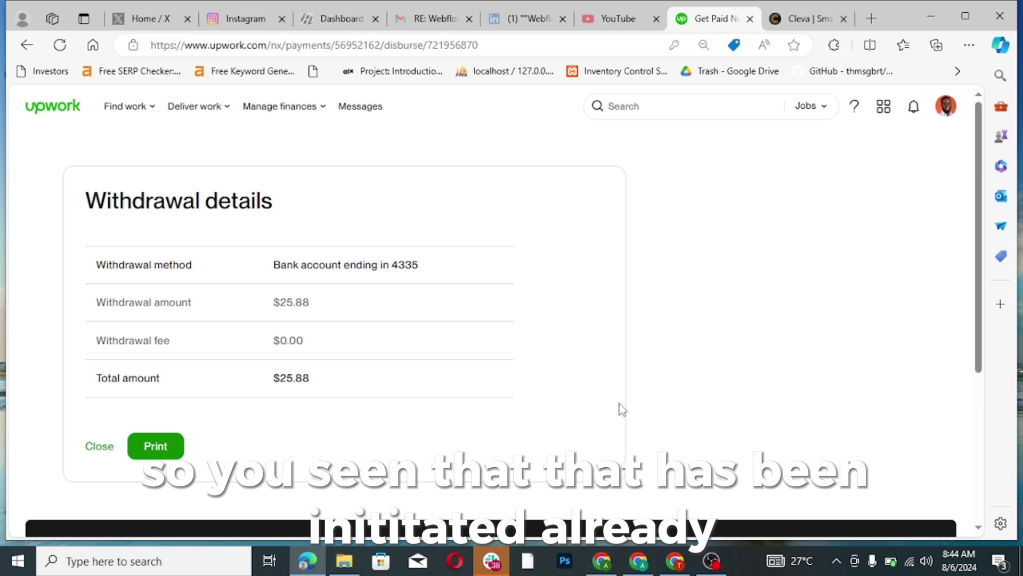
- Close the withdrawal details and check the $25.88 payment-request notification
{"action": "mouse_move", "coordinate": [149, 113]}
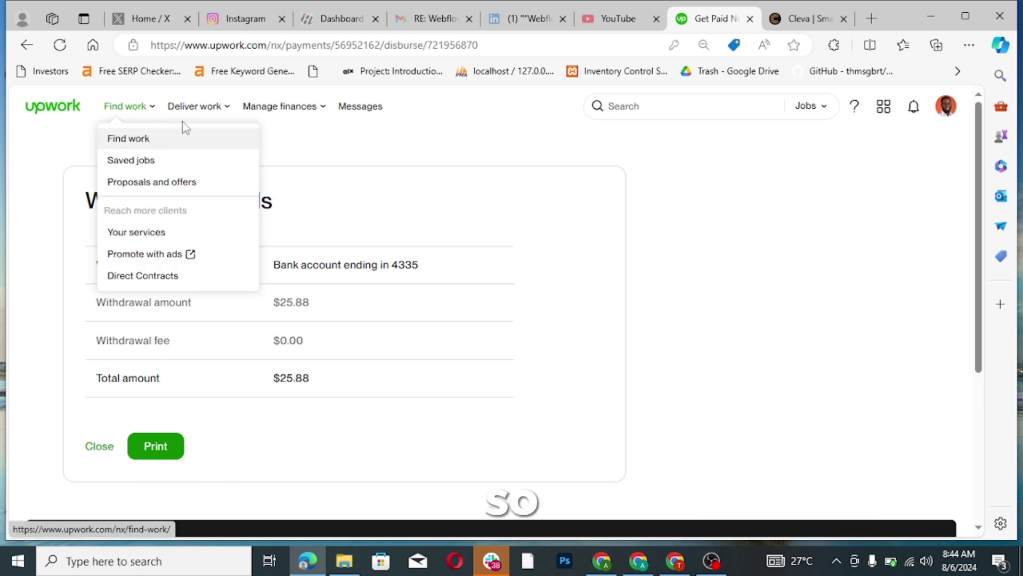
{"action": "left_click", "coordinate": [100, 449]}
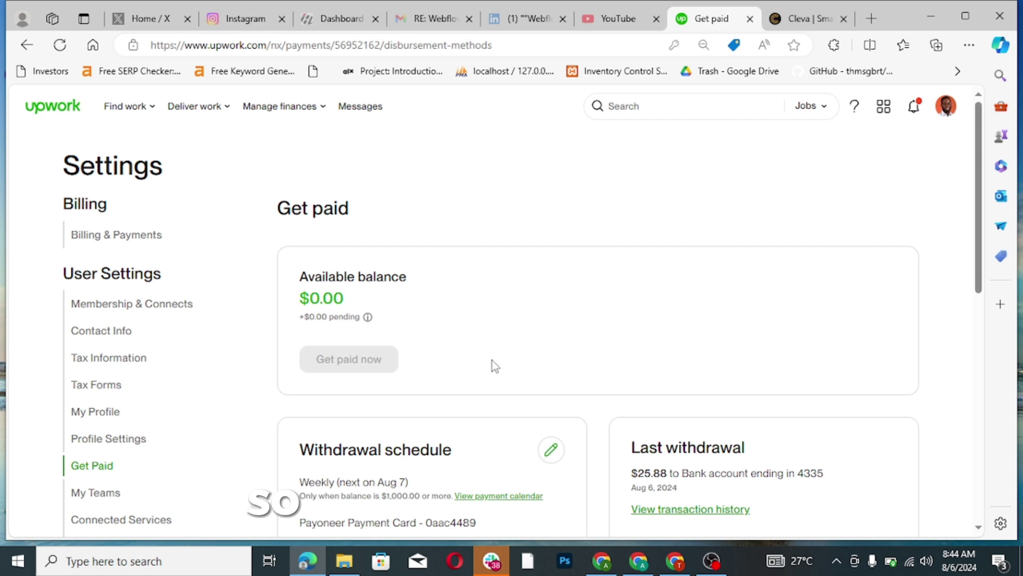
{"action": "left_click", "coordinate": [915, 107]}
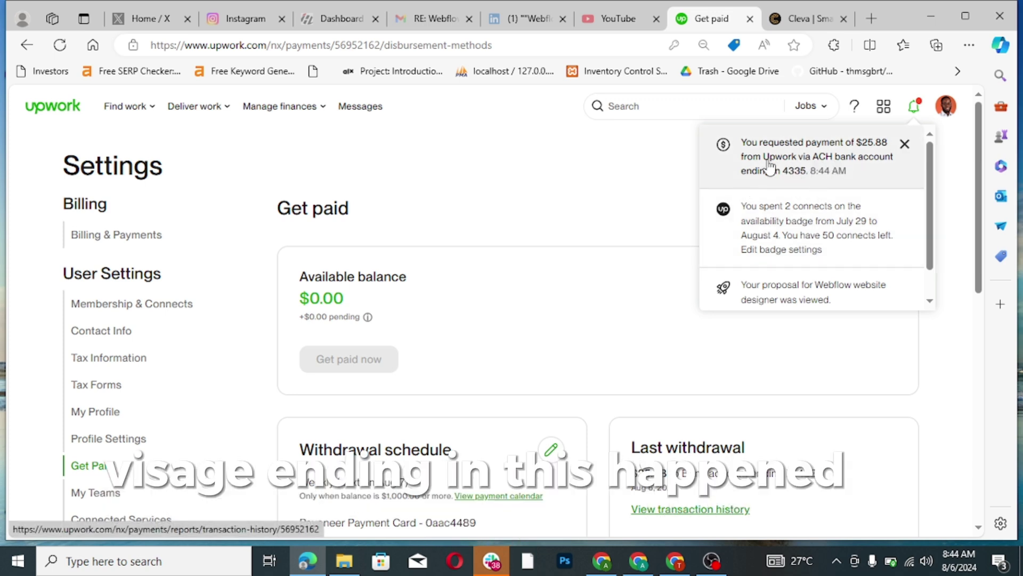
{"action": "left_click", "coordinate": [802, 22]}
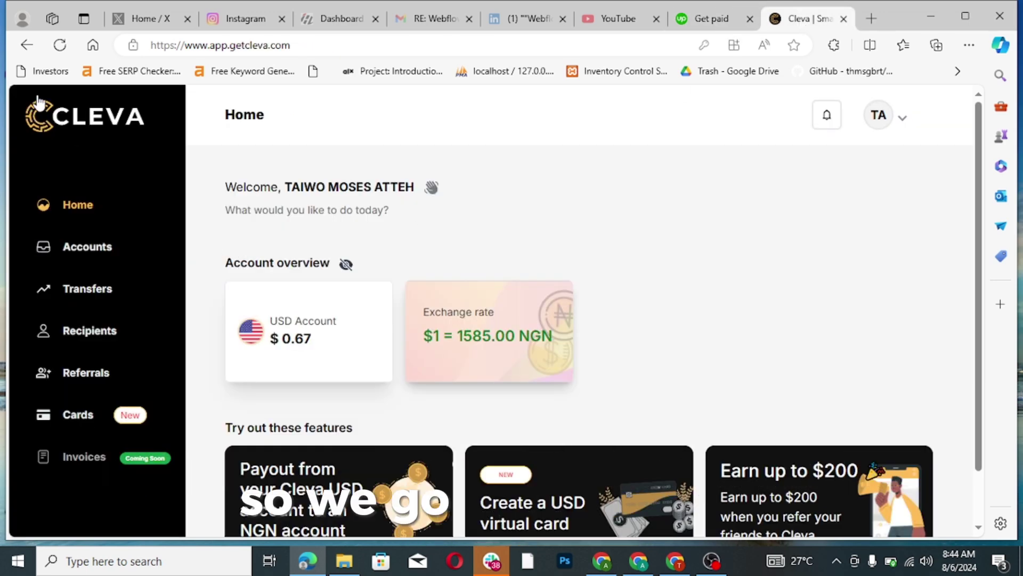
{"action": "left_click", "coordinate": [61, 46]}
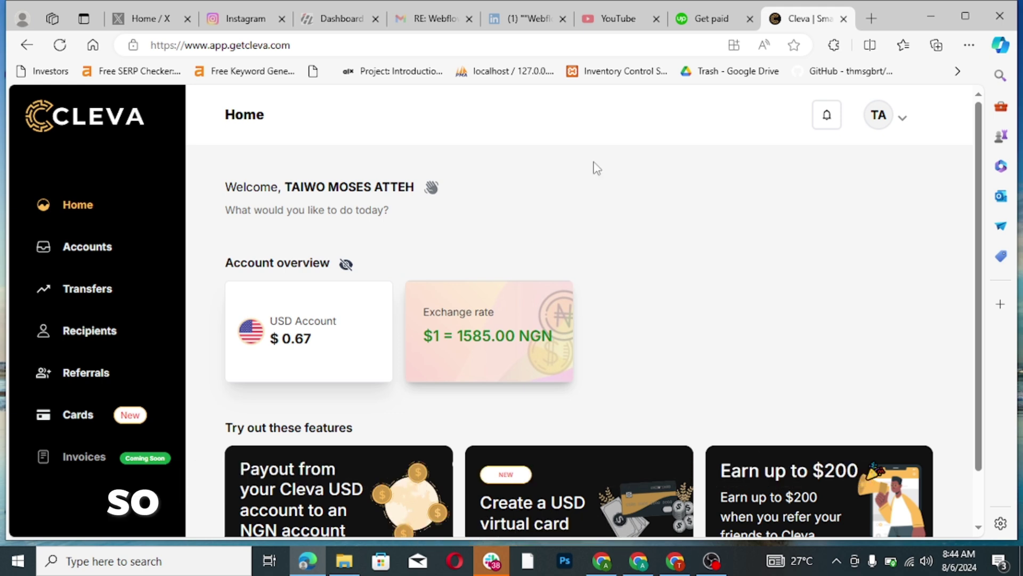
{"action": "left_click", "coordinate": [700, 20]}
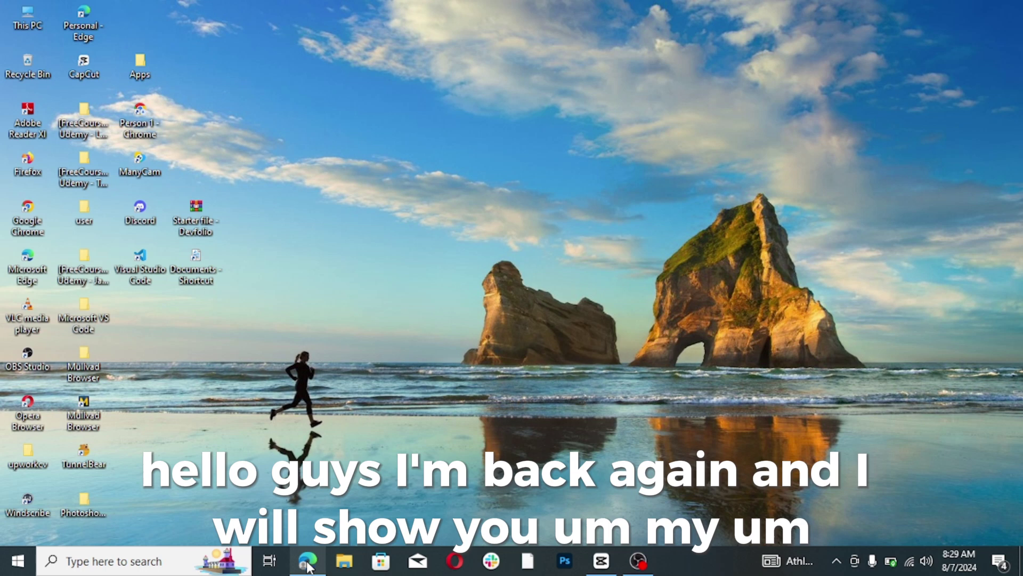
{"action": "mouse_move", "coordinate": [307, 559]}
{"action": "mouse_move", "coordinate": [310, 511]}
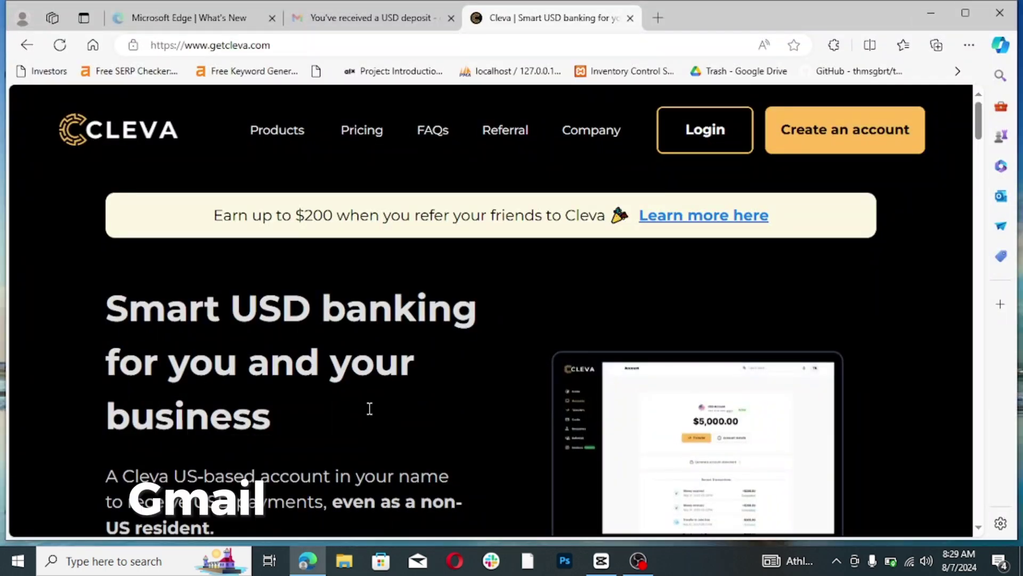
{"action": "left_click", "coordinate": [375, 22]}
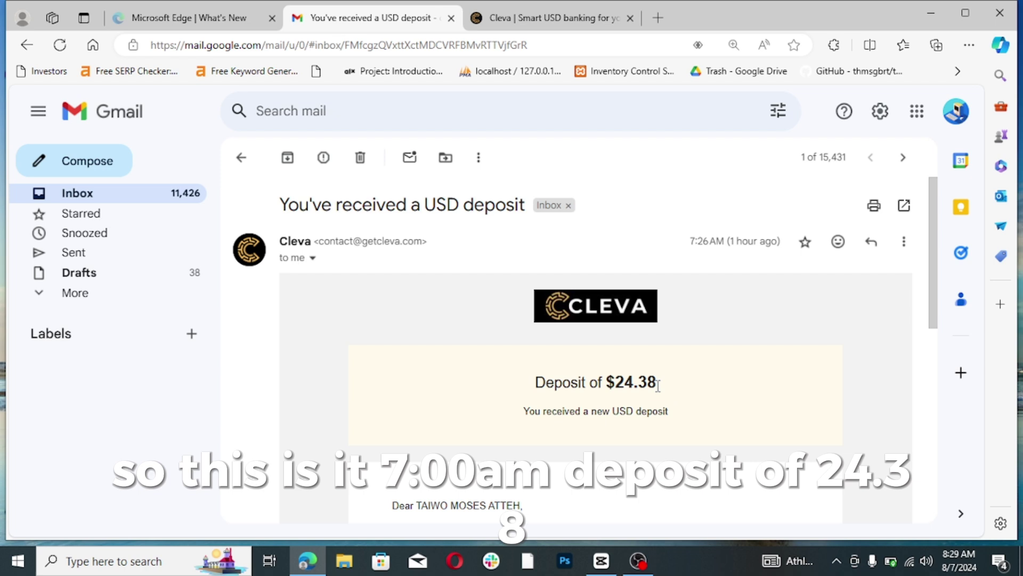
{"action": "left_click", "coordinate": [557, 21]}
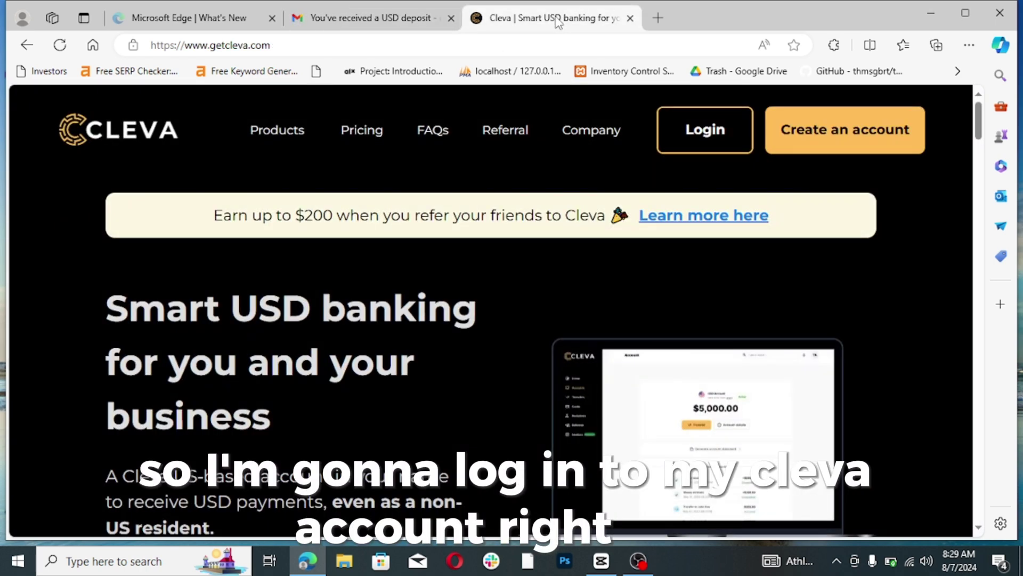
- Sign back in to Cleva, check the $25.05 USD balance, and view the Transfers list
{"action": "left_click", "coordinate": [706, 135]}
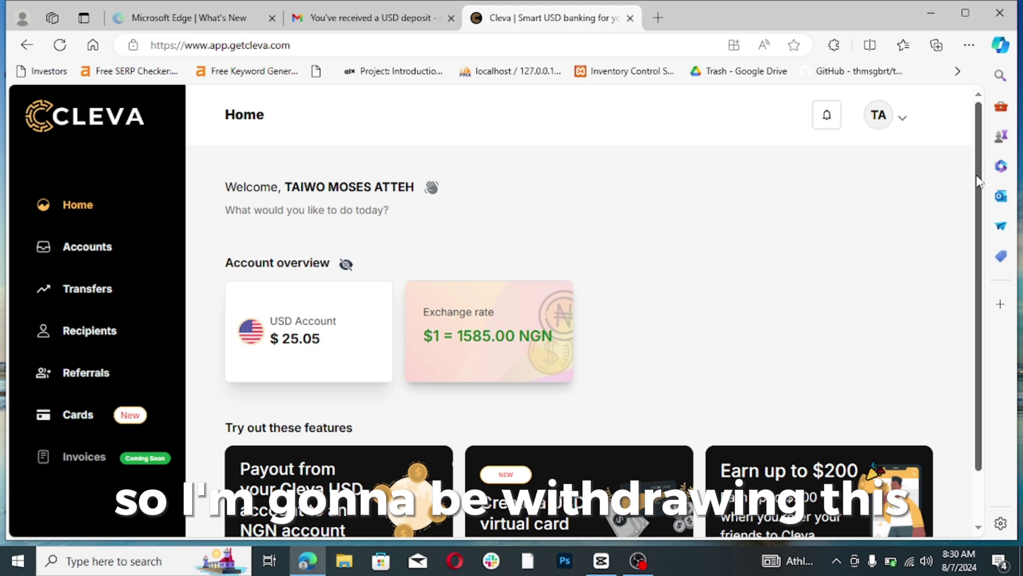
{"action": "scroll", "coordinate": [979, 181], "scroll_direction": "down", "scroll_amount": 2}
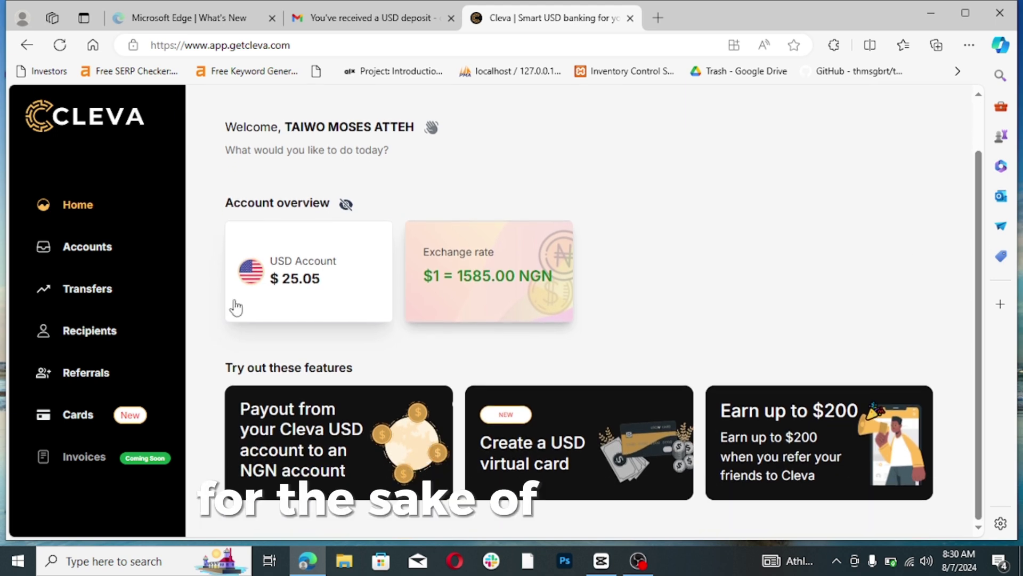
{"action": "left_click", "coordinate": [126, 300]}
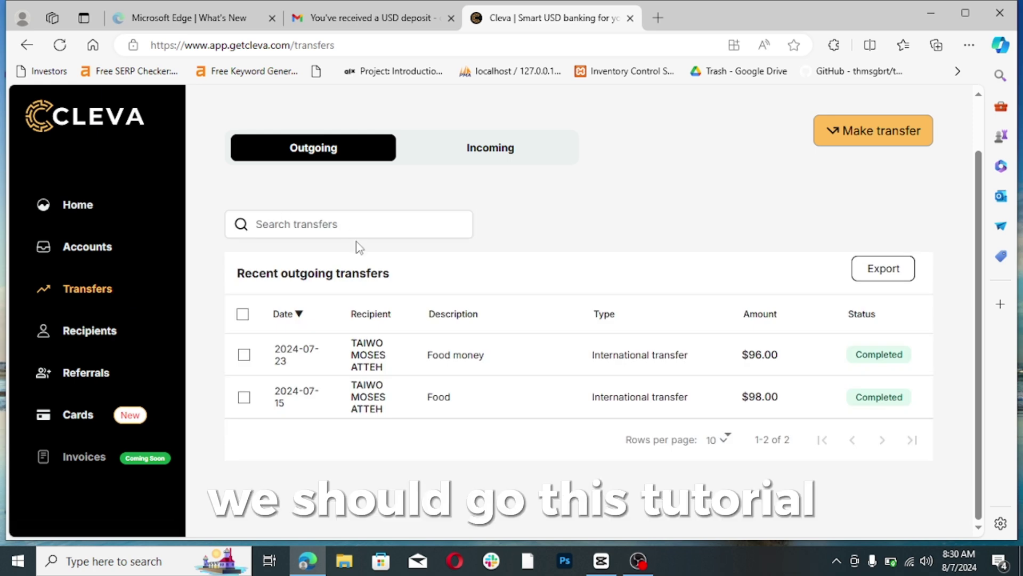
- Start a new transfer sending 25 USD to the saved Zenith Bank recipient
{"action": "left_click", "coordinate": [856, 140]}
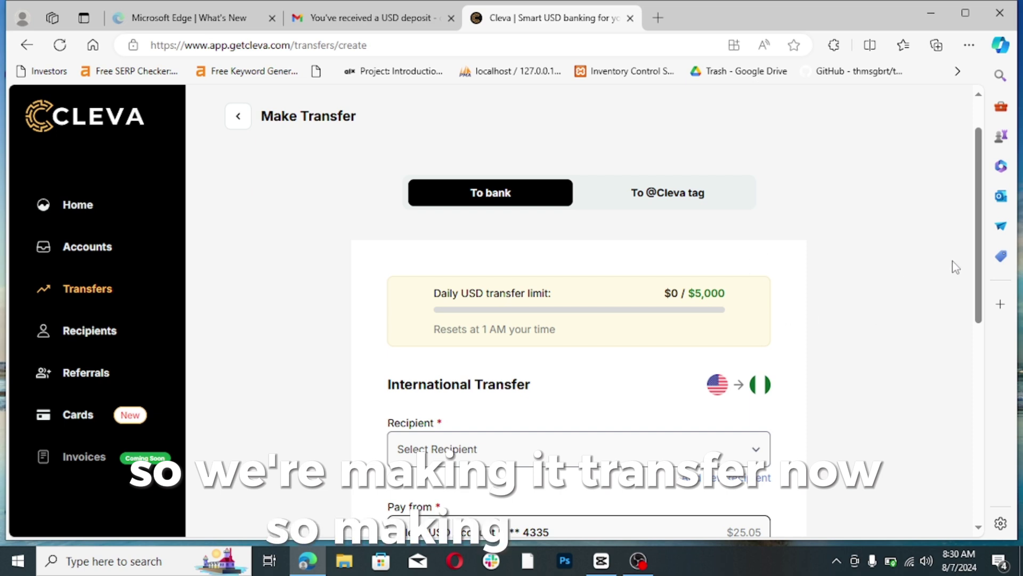
{"action": "left_click_drag", "start_coordinate": [982, 270], "coordinate": [971, 341]}
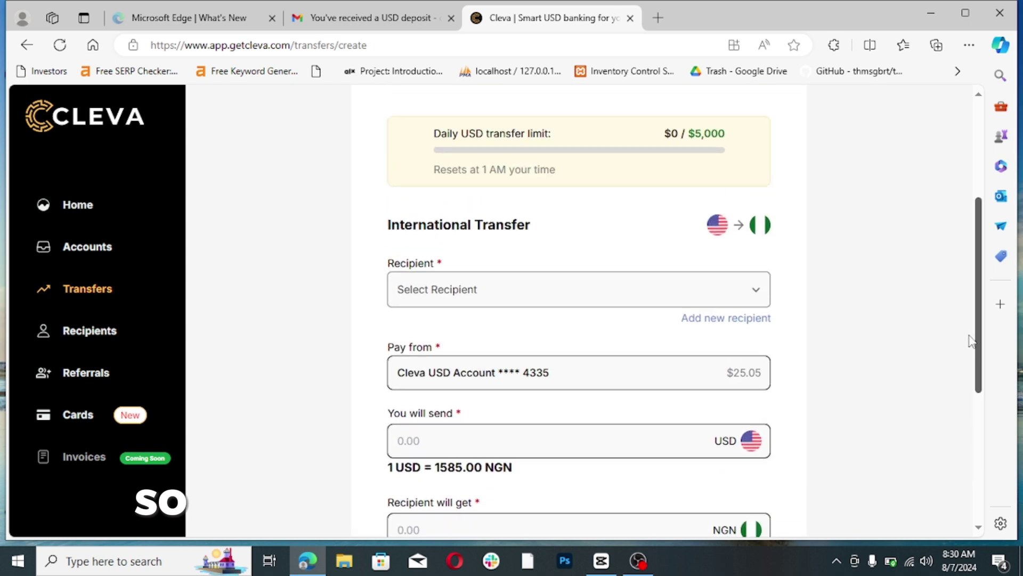
{"action": "left_click", "coordinate": [713, 300]}
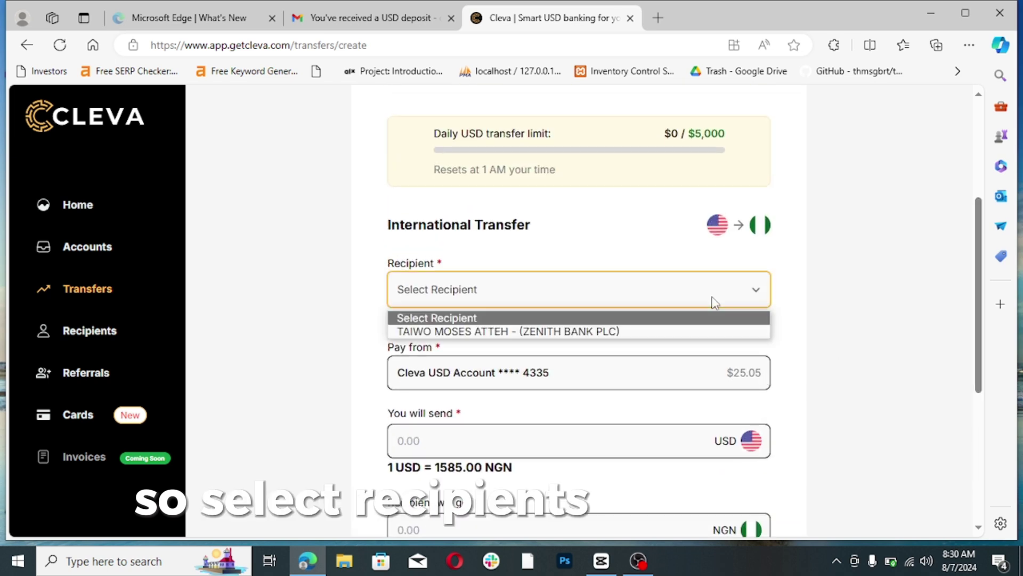
{"action": "left_click", "coordinate": [593, 331]}
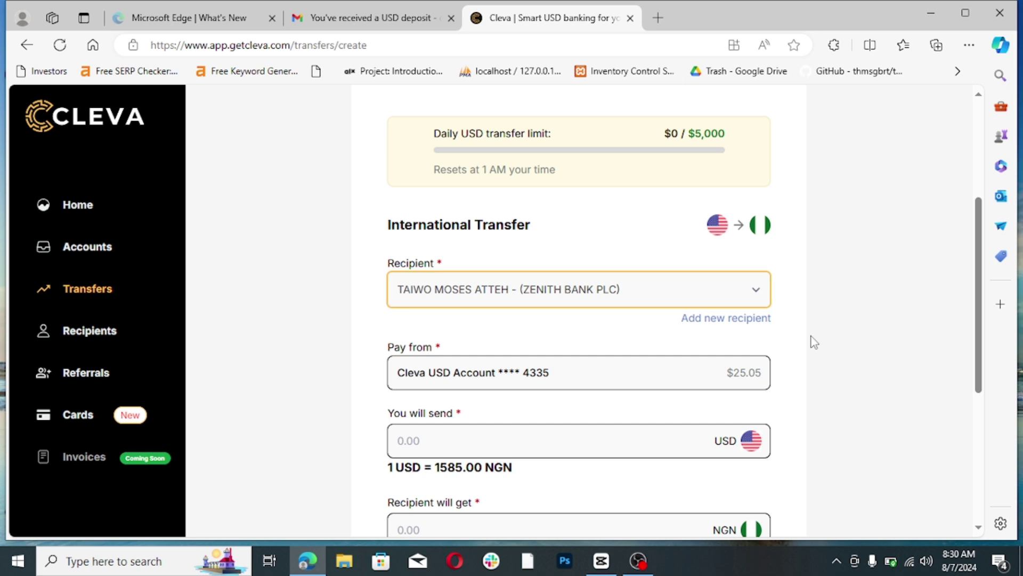
{"action": "left_click", "coordinate": [456, 437]}
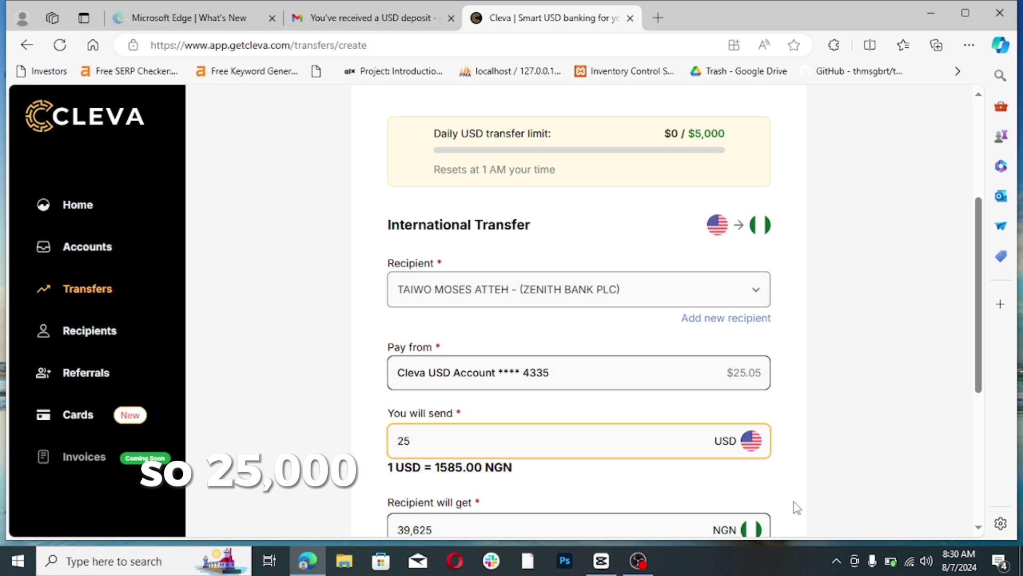
{"action": "left_click", "coordinate": [814, 507]}
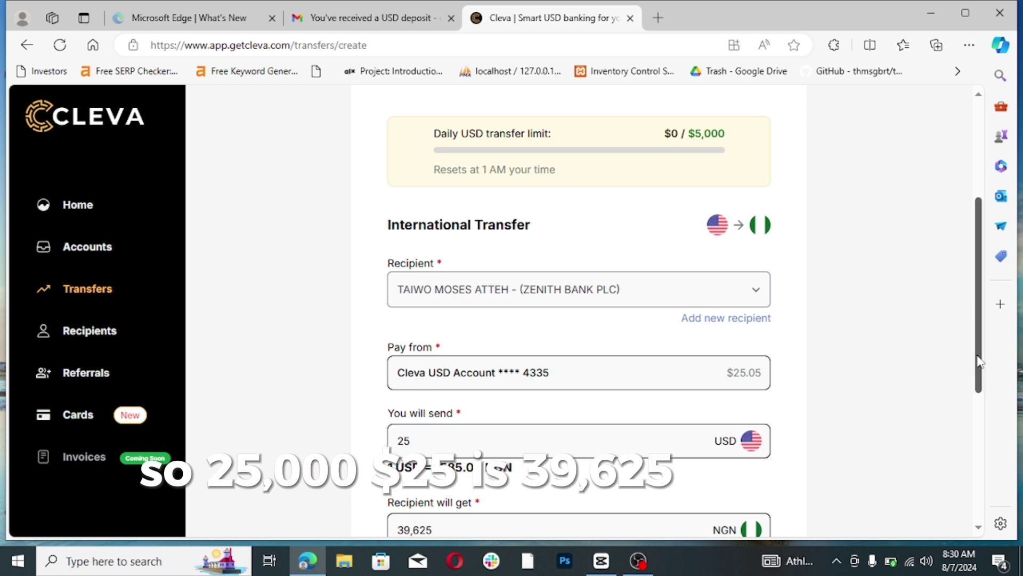
- Enter 'Food Money' as the transfer description
{"action": "scroll", "coordinate": [980, 362], "scroll_direction": "down", "scroll_amount": 4}
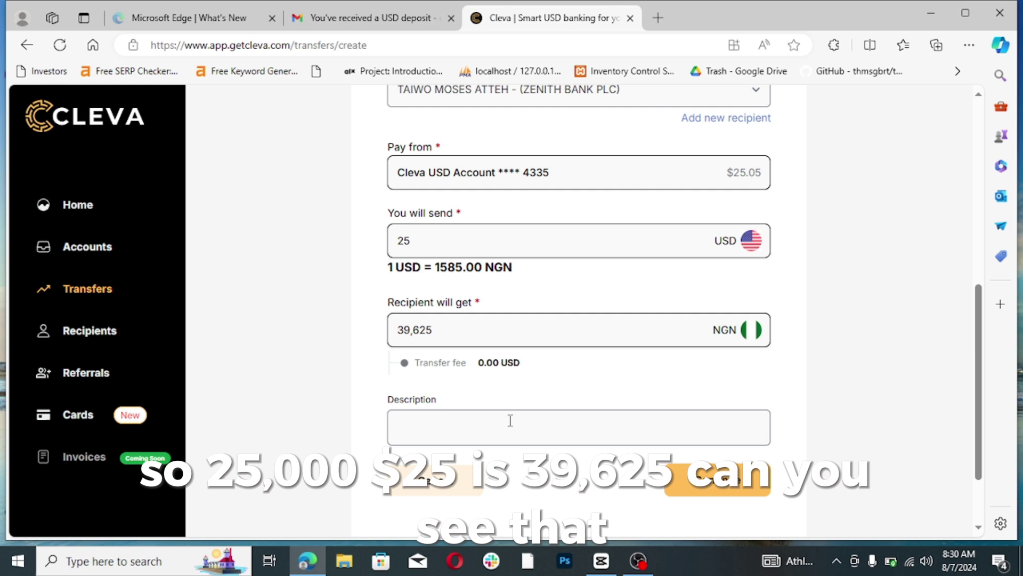
{"action": "left_click", "coordinate": [503, 424]}
{"action": "type", "text": "Foo"}
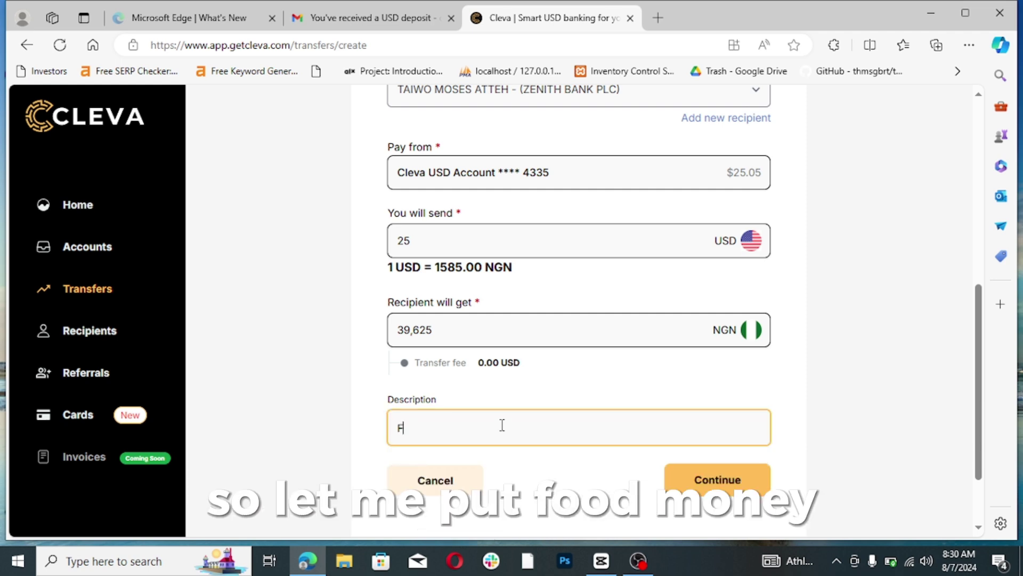
{"action": "key", "text": "BackSpace"}
{"action": "key", "text": "BackSpace"}
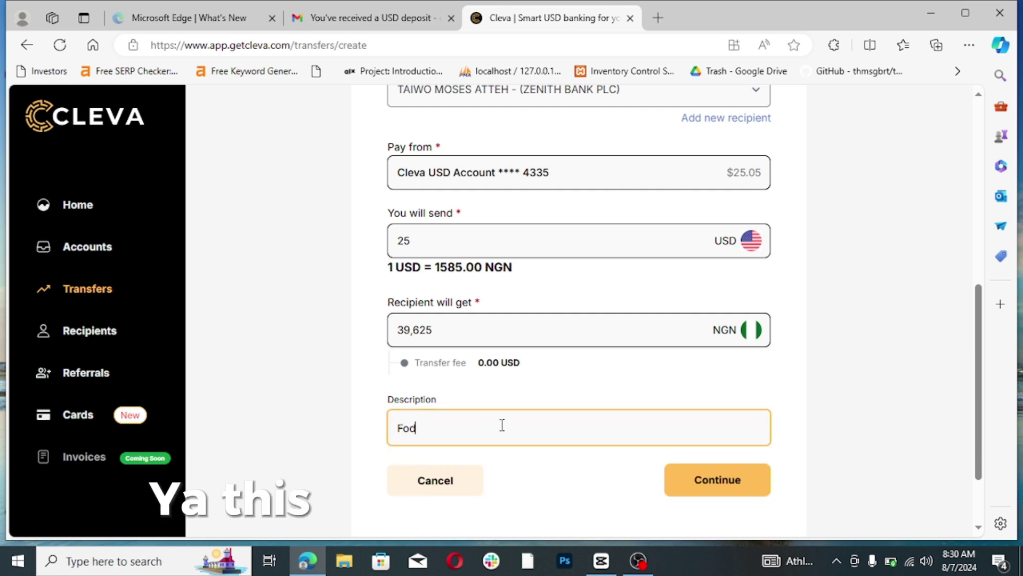
{"action": "type", "text": "od "}
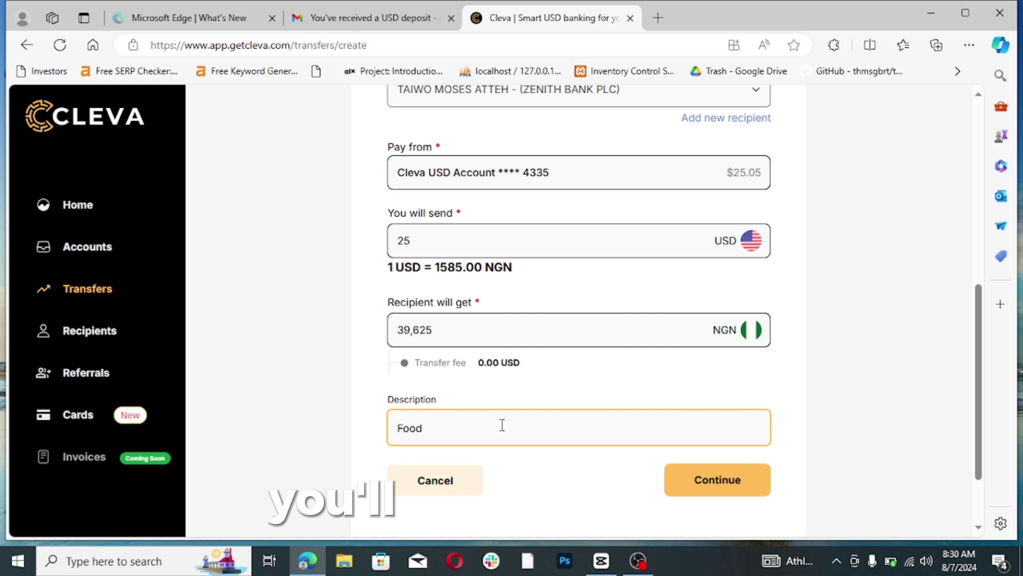
{"action": "type", "text": "Money"}
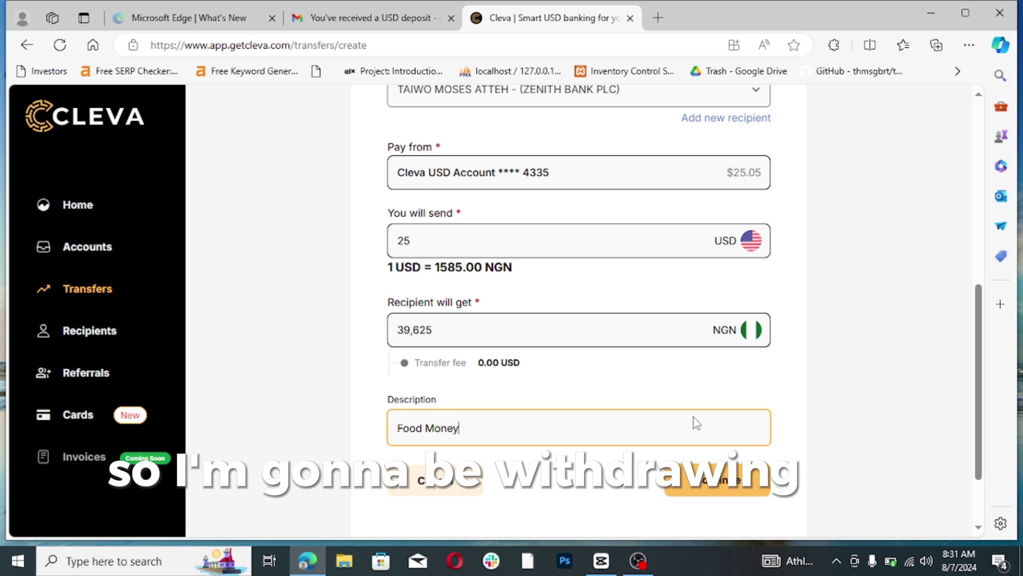
- Confirm the reviewed $25 transfer details and authorize it with the 4-digit transaction PIN
{"action": "left_click", "coordinate": [711, 481]}
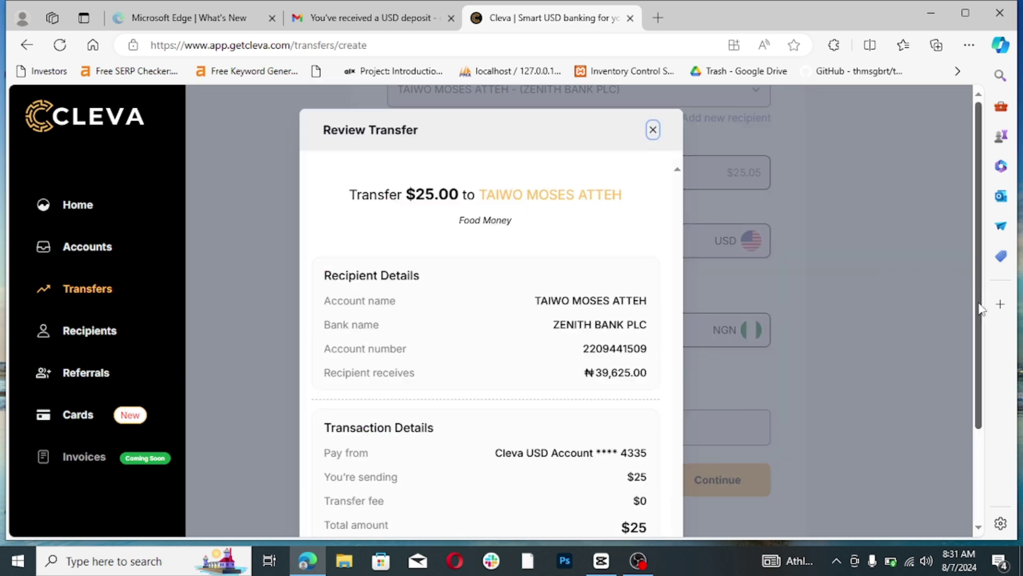
{"action": "left_click_drag", "start_coordinate": [978, 347], "coordinate": [978, 438]}
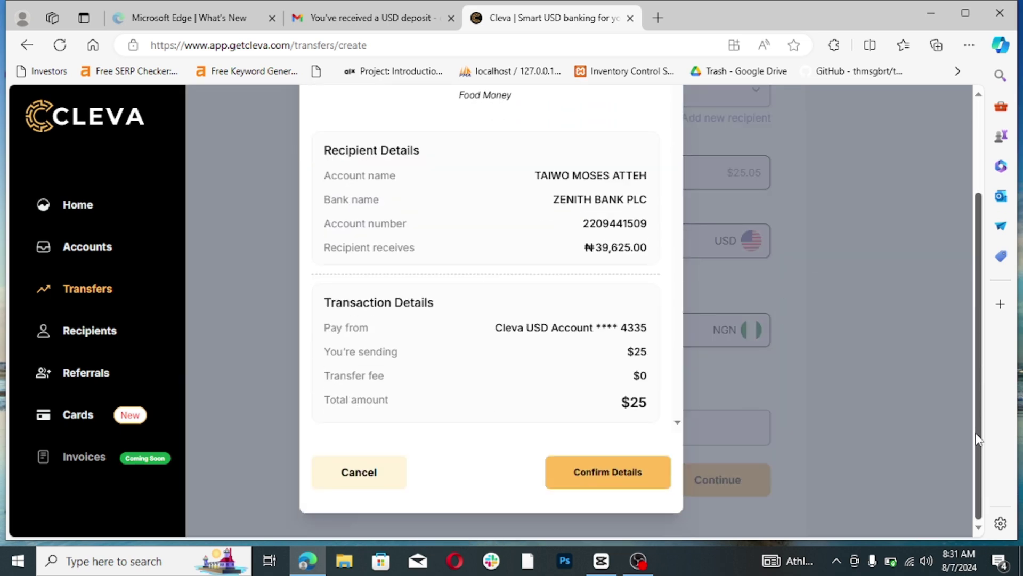
{"action": "left_click", "coordinate": [586, 473]}
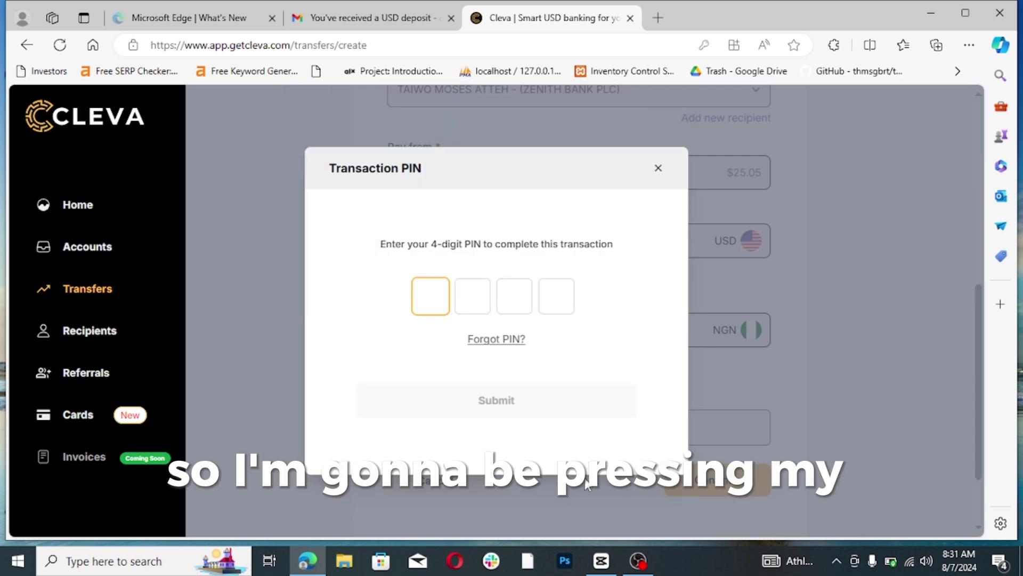
{"action": "type", "text": "1"}
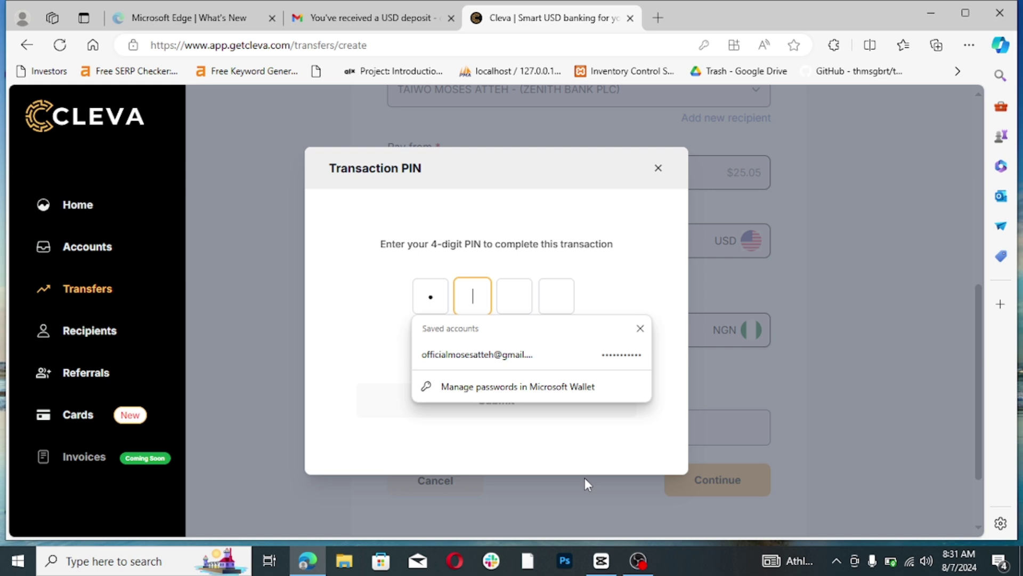
{"action": "type", "text": "234"}
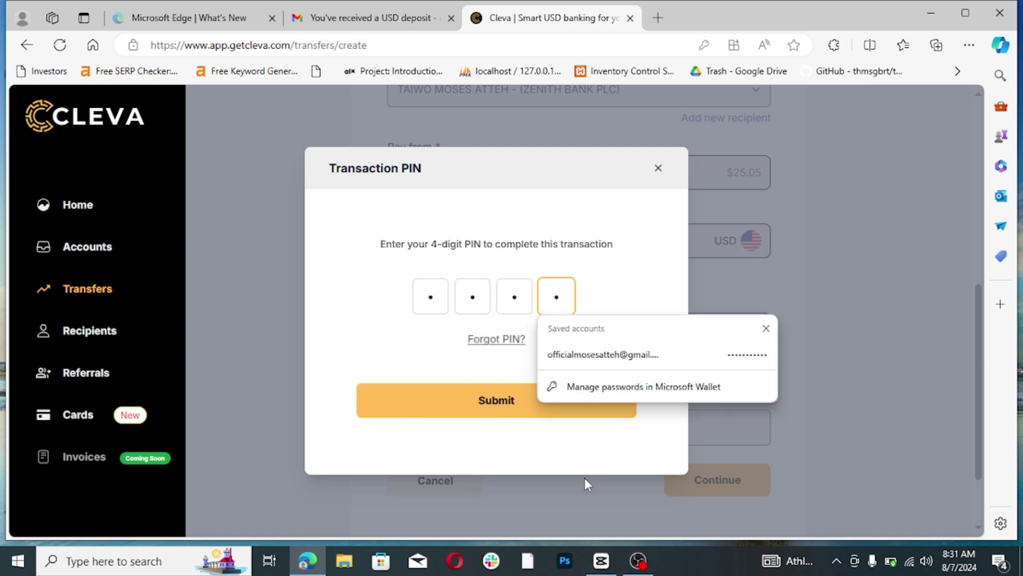
{"action": "left_click", "coordinate": [470, 413]}
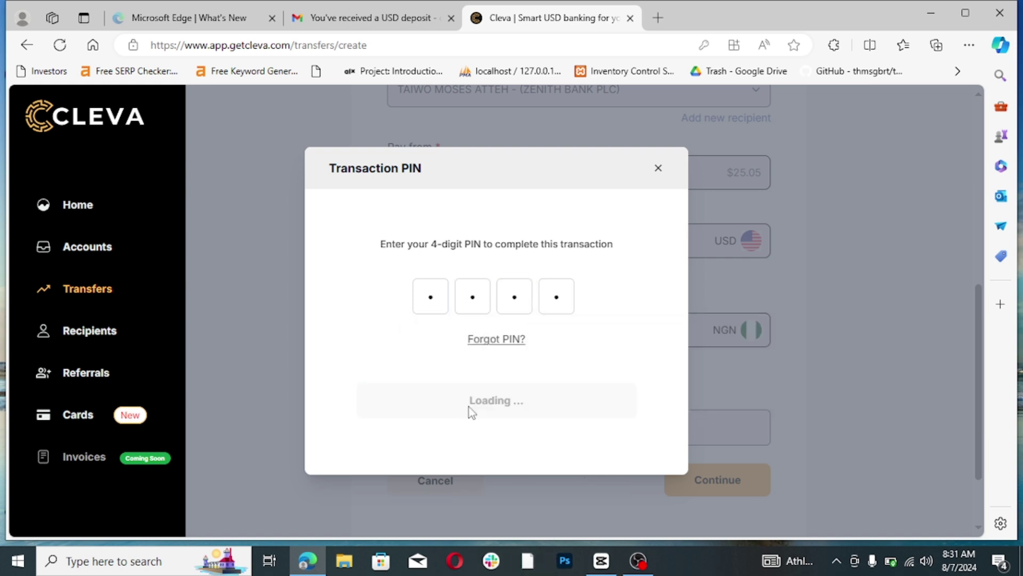